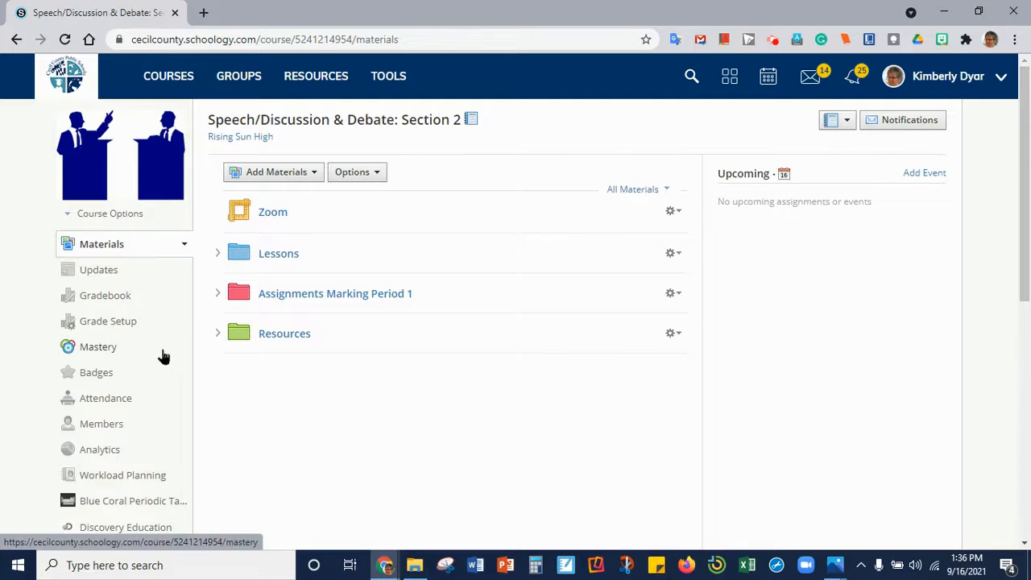
Launch WeVideo from the Speech/Discussion & Debate course in Schoology and start creating a new recording
scroll(162, 357, down, 5)
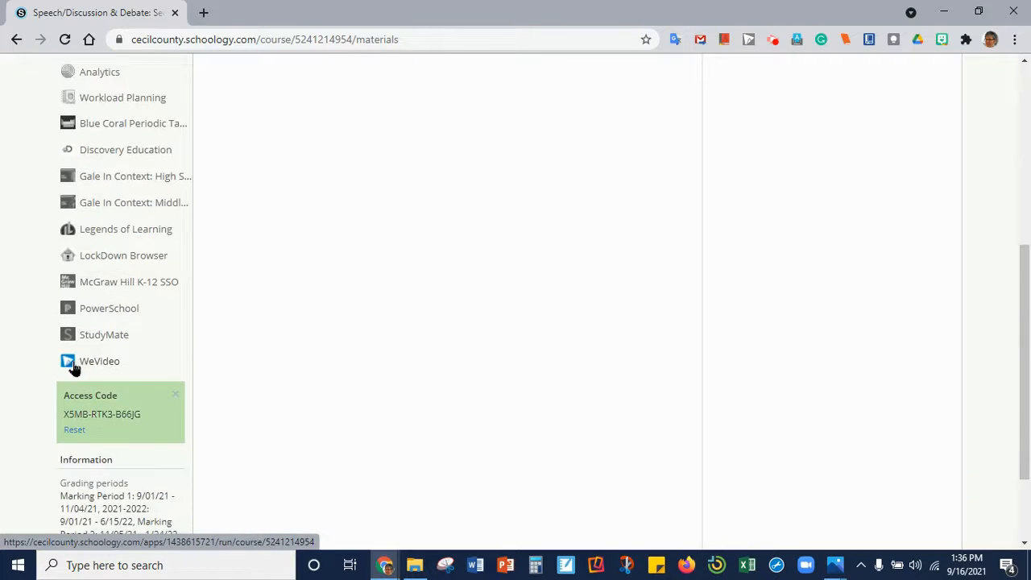
click(110, 362)
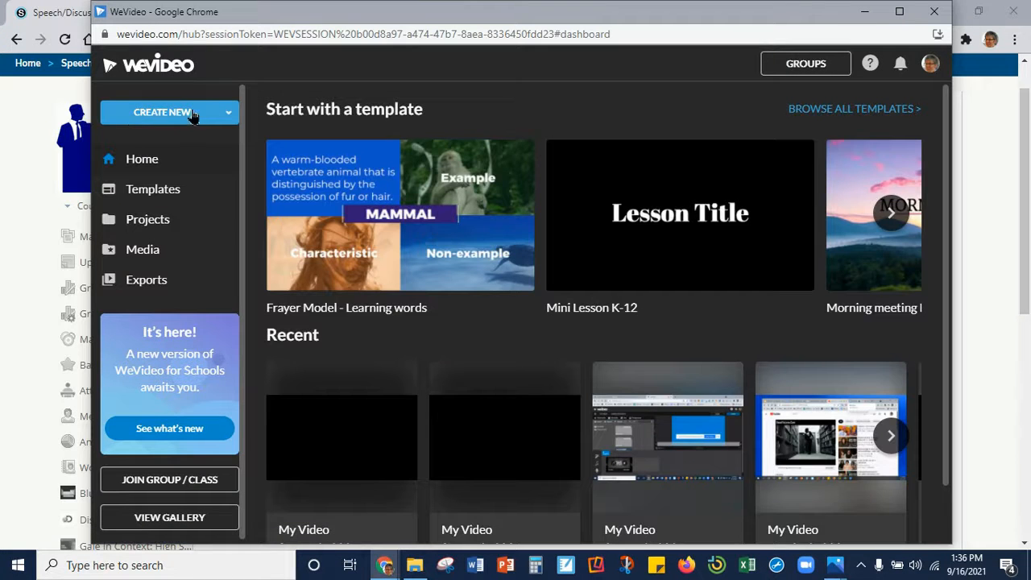
click(228, 113)
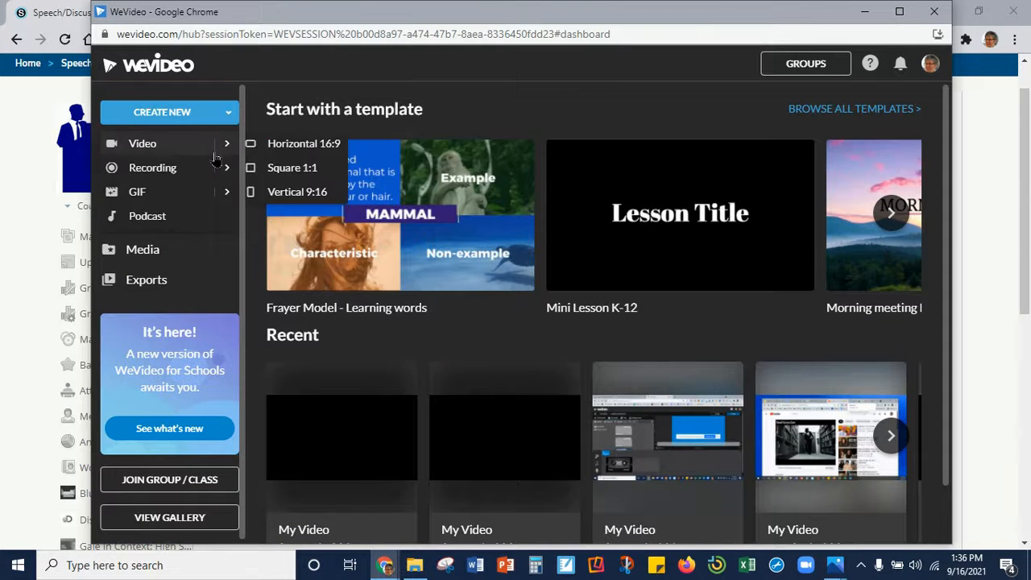
click(225, 175)
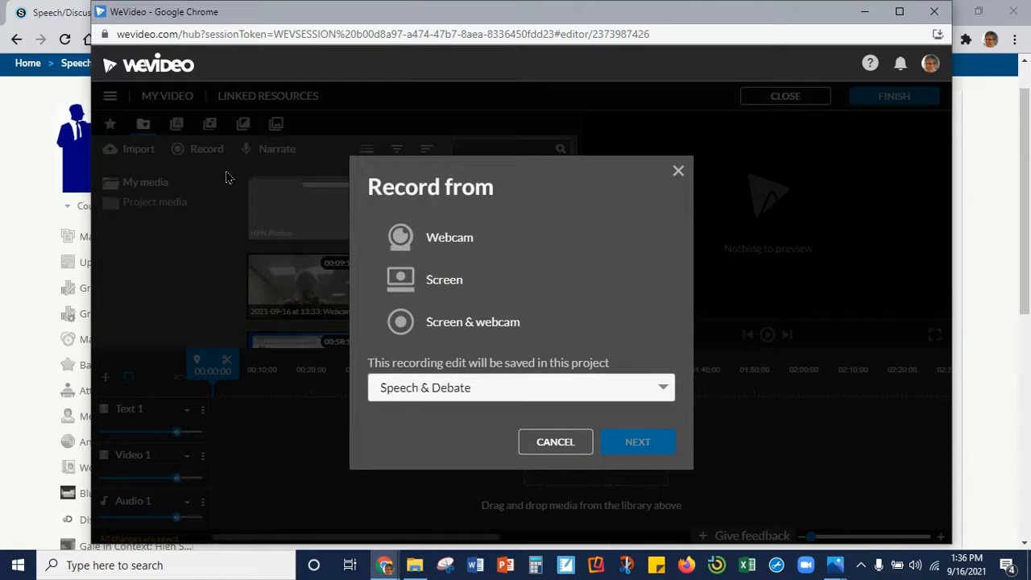
Record a webcam clip of about 11 seconds for the Speech & Debate project and save it
click(463, 244)
click(639, 442)
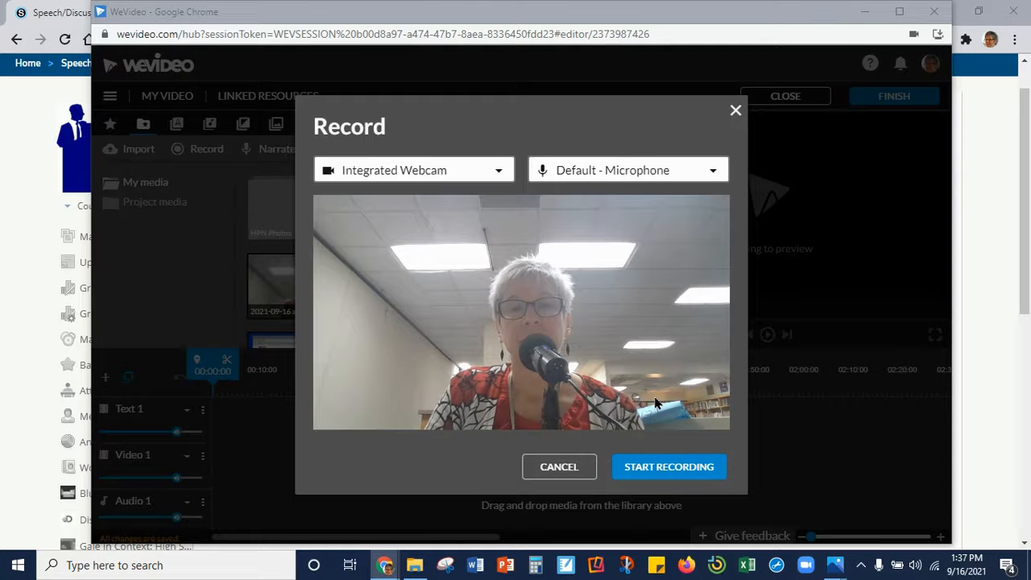
click(668, 469)
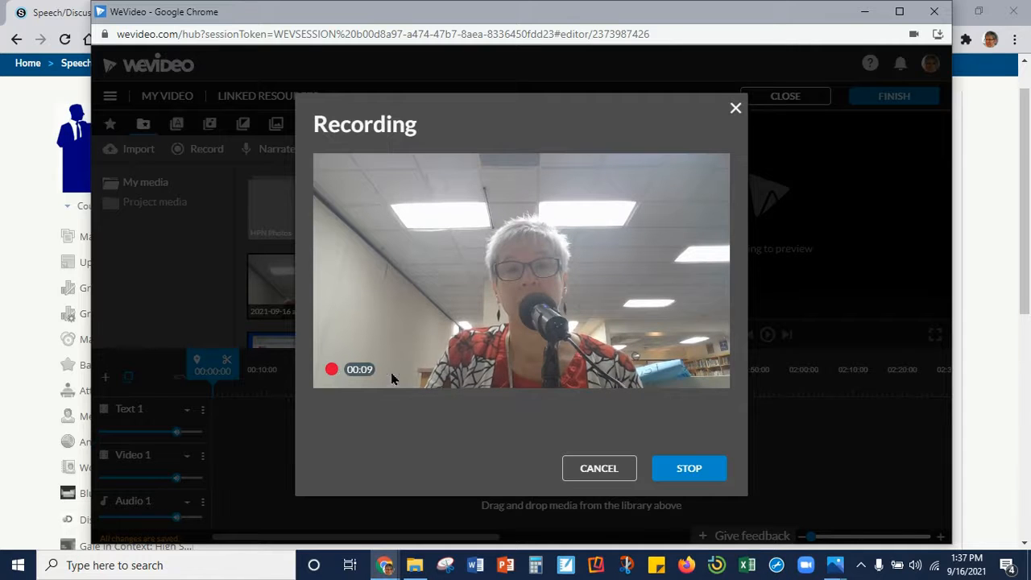
click(704, 475)
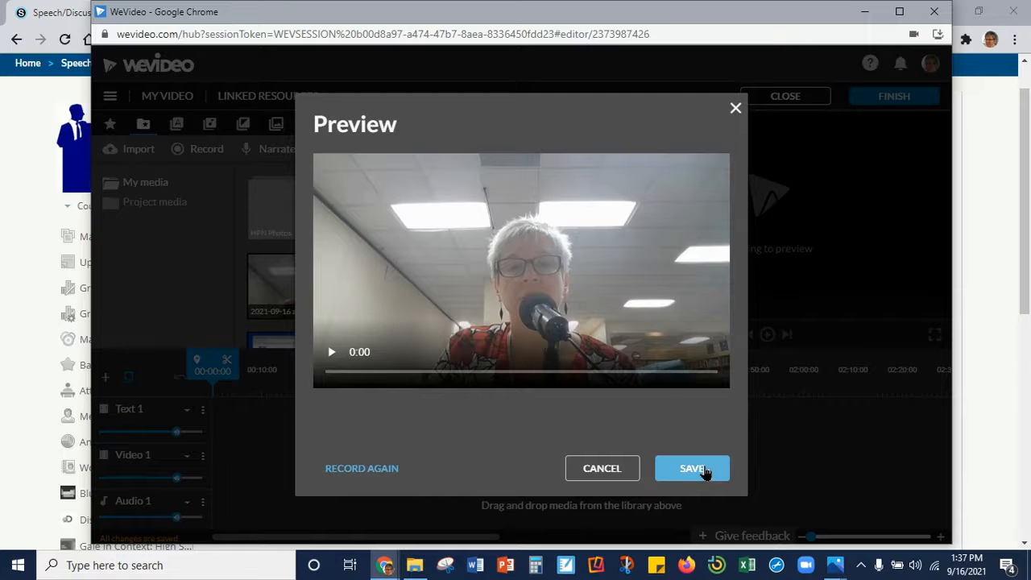
click(692, 468)
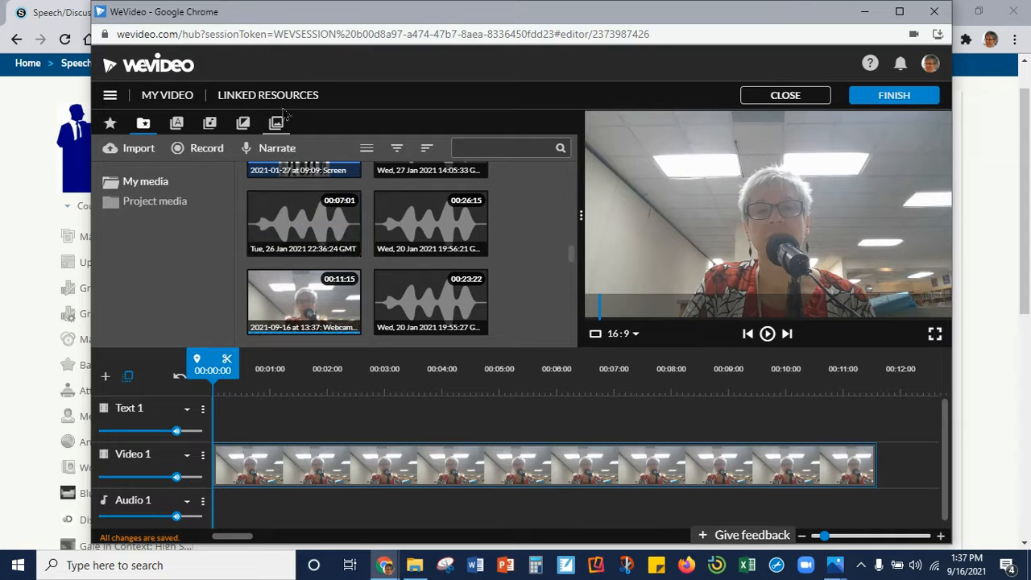
Rename the video with the creator's name followed by "Reflection 1"
click(111, 97)
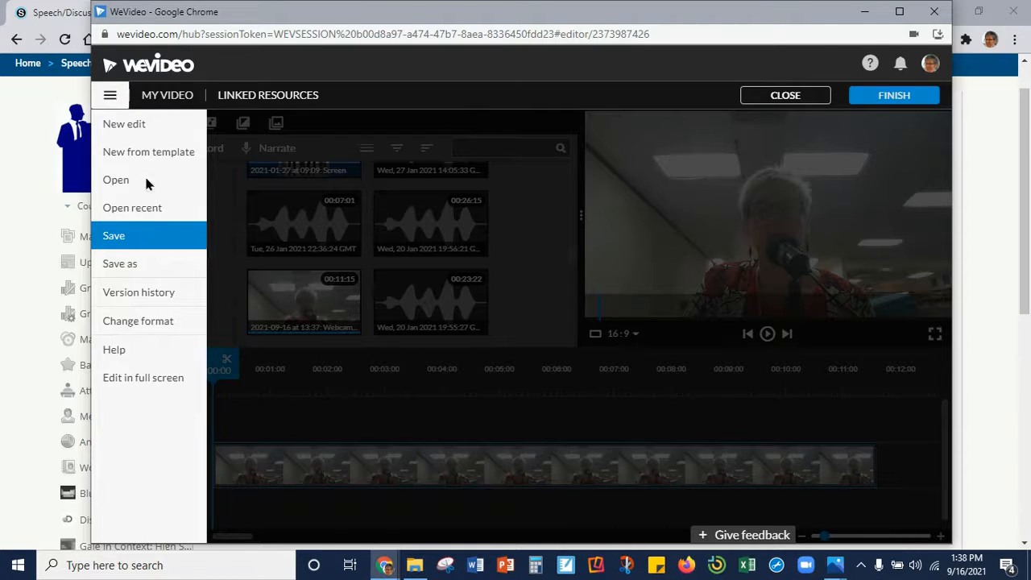
click(150, 99)
click(151, 100)
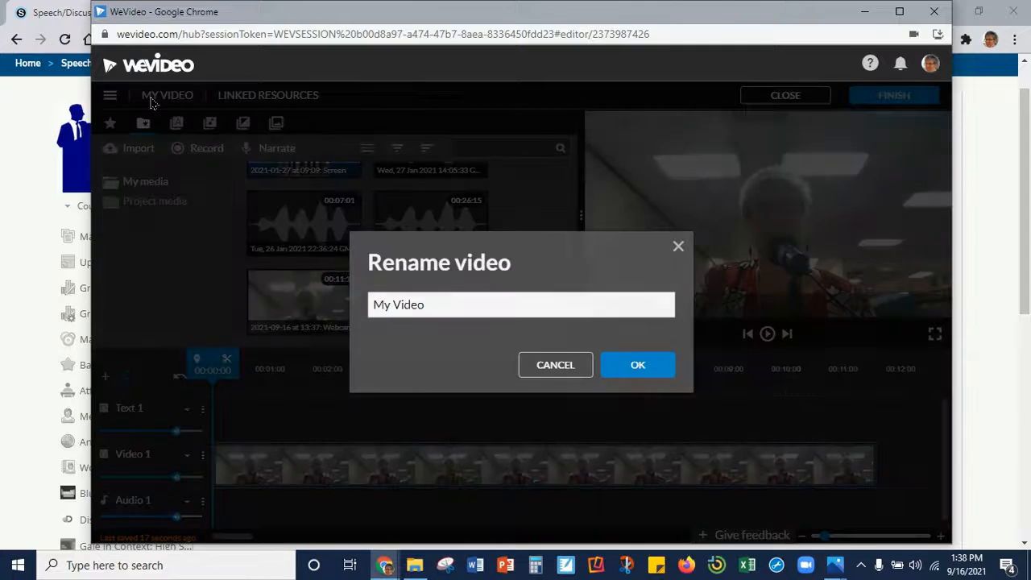
drag(425, 304, 342, 304)
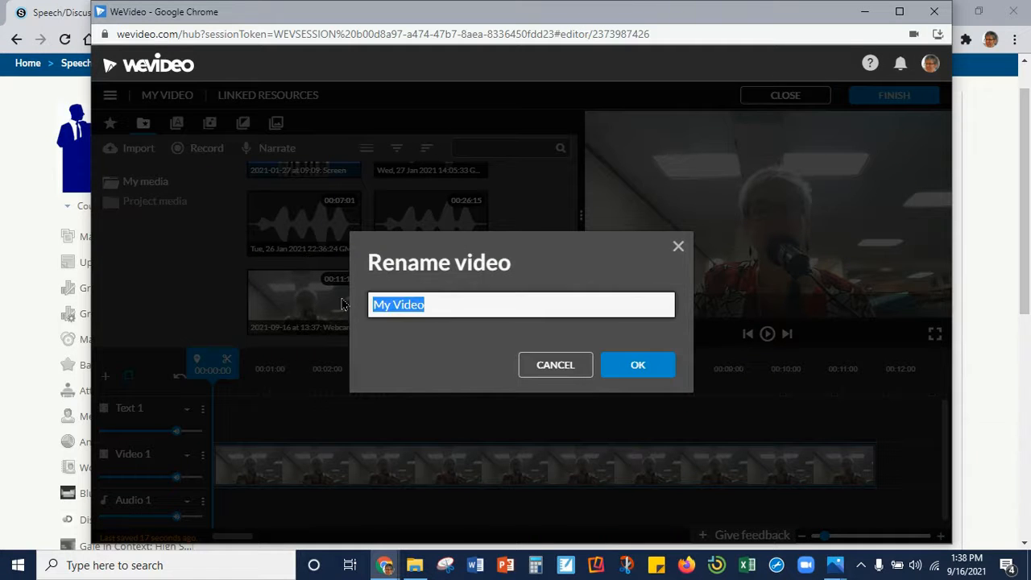
text(K Dyar Reflection 1)
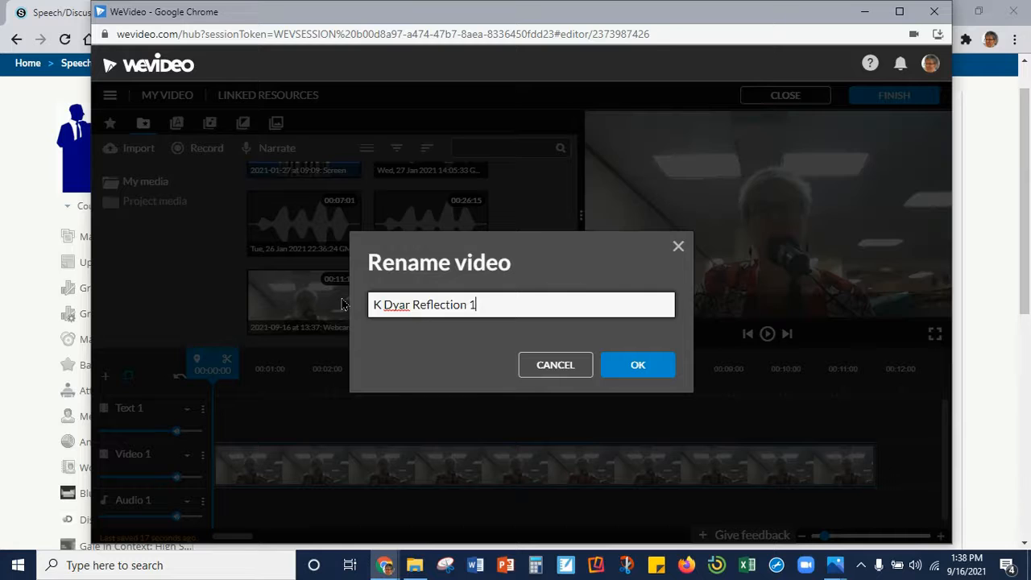
click(626, 368)
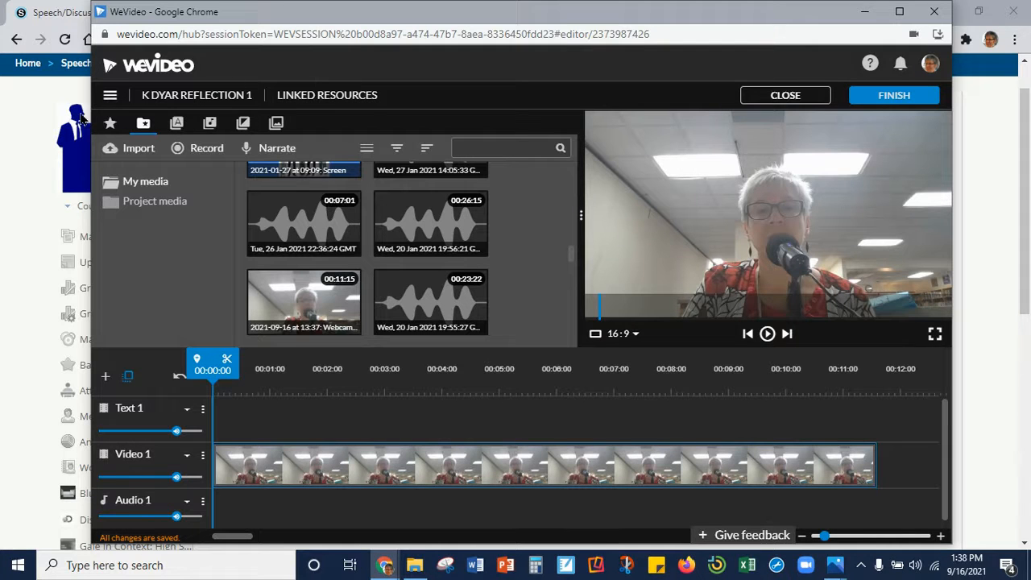
Search the stock media for "debate", preview the first two clips, and return to the My media library
click(110, 125)
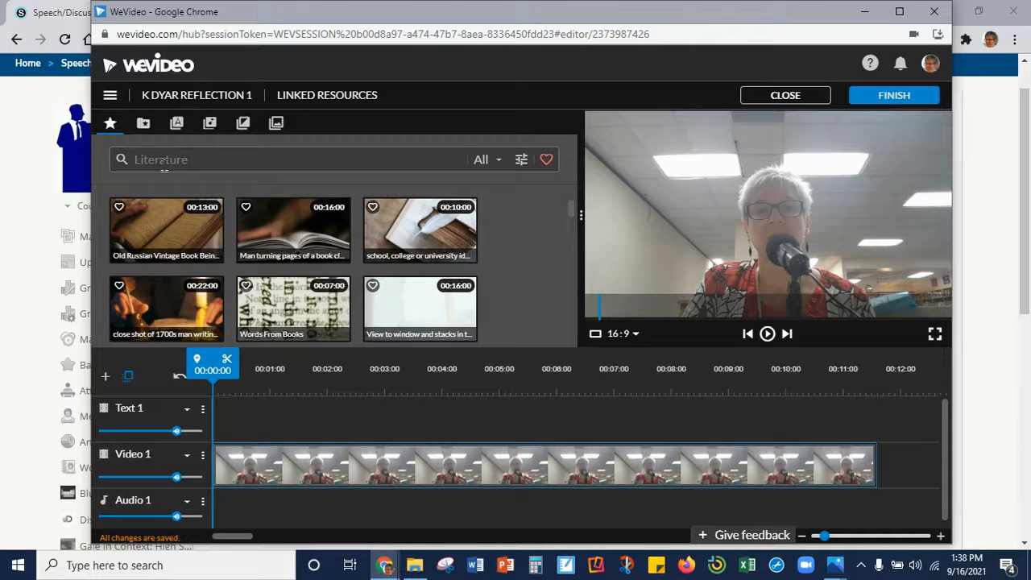
click(163, 160)
text(debate)
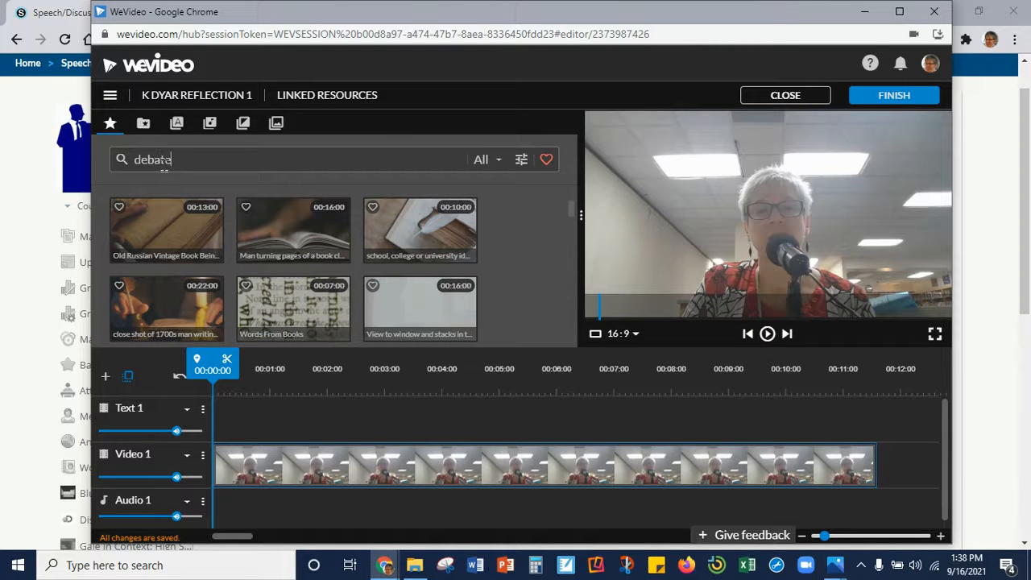
key(Return)
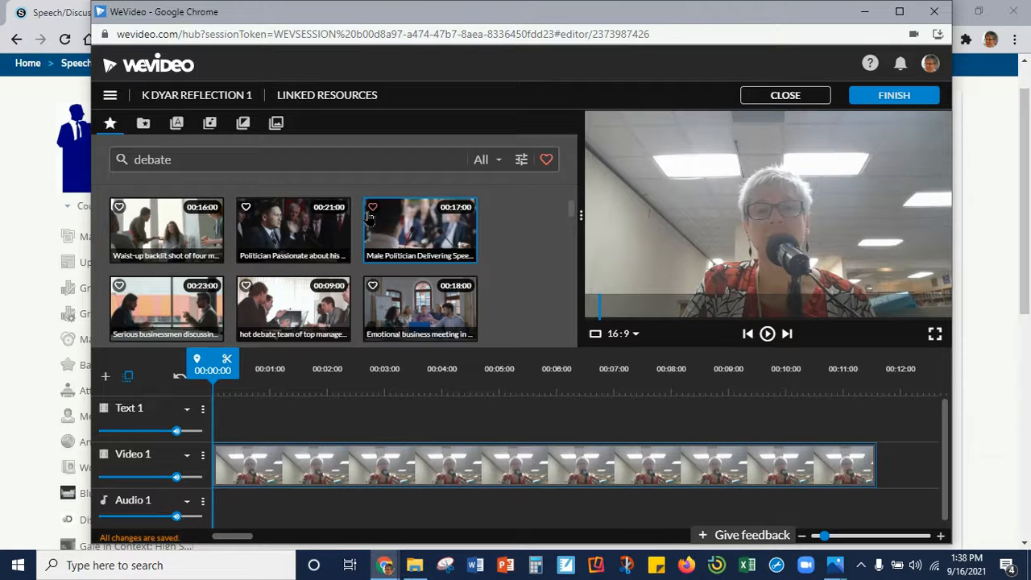
click(198, 227)
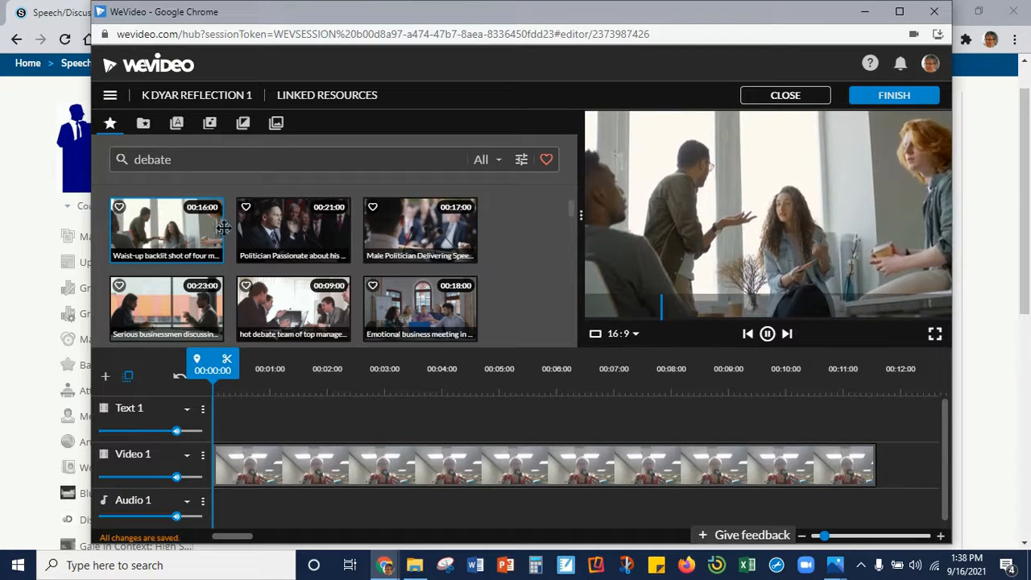
key(Right)
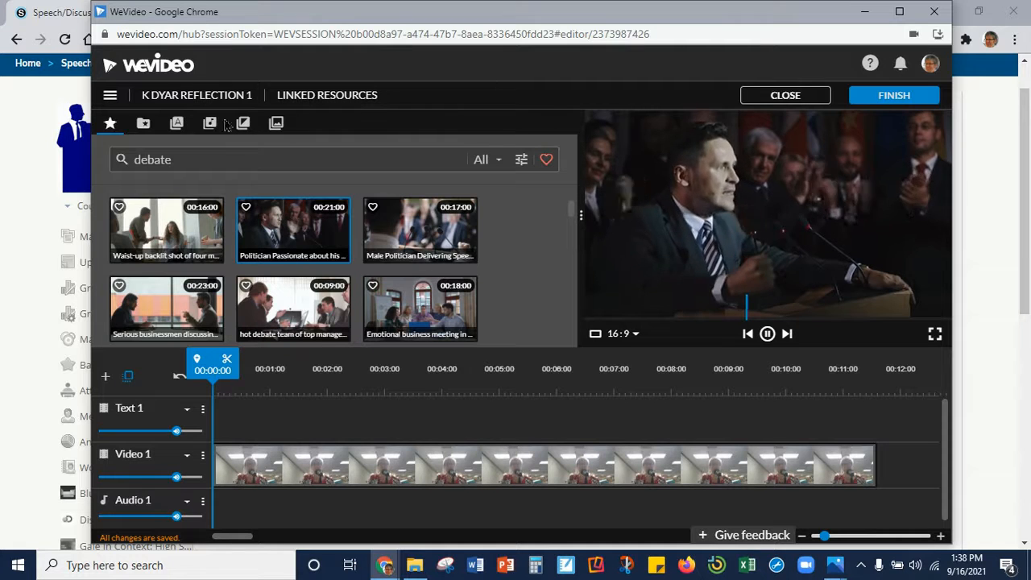
click(143, 125)
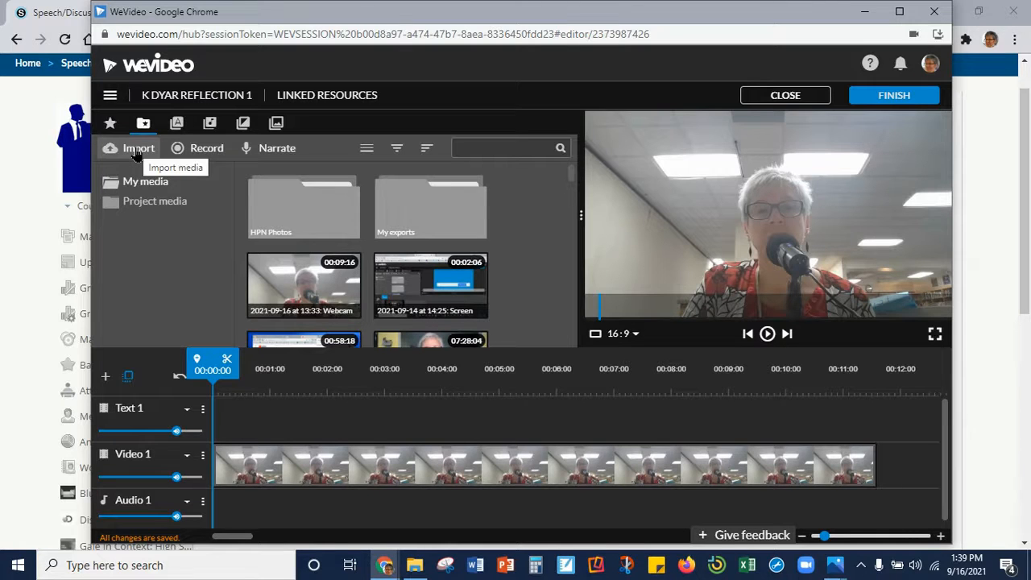
Place the Whisper motion title at the start of the Text 1 track and view its text properties
click(178, 125)
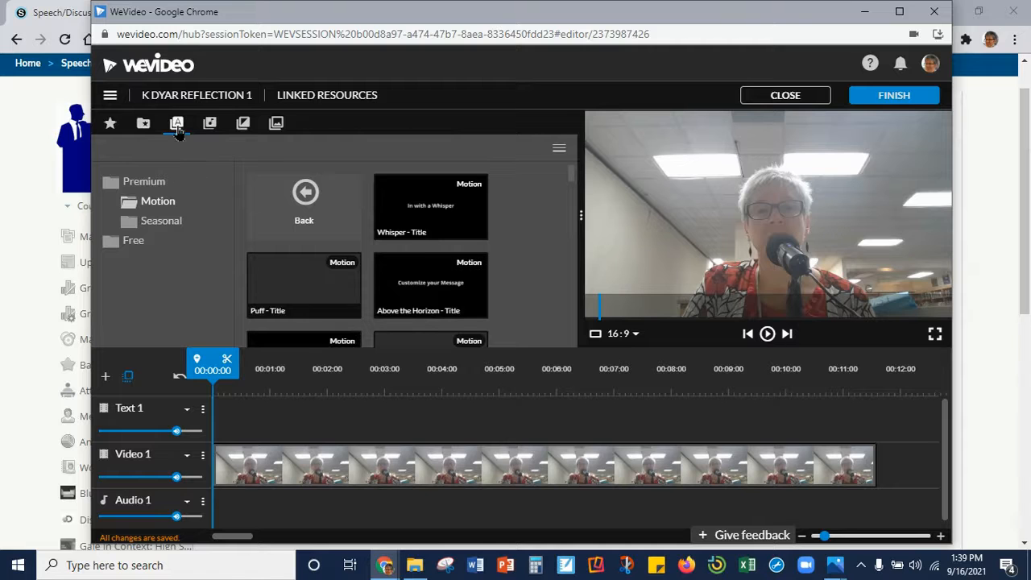
click(415, 200)
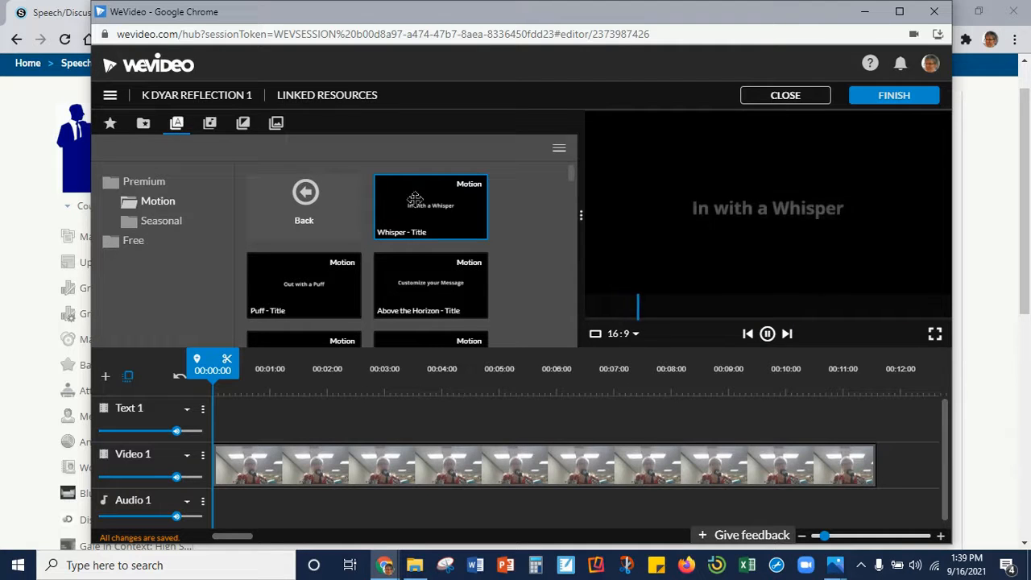
drag(415, 200, 239, 429)
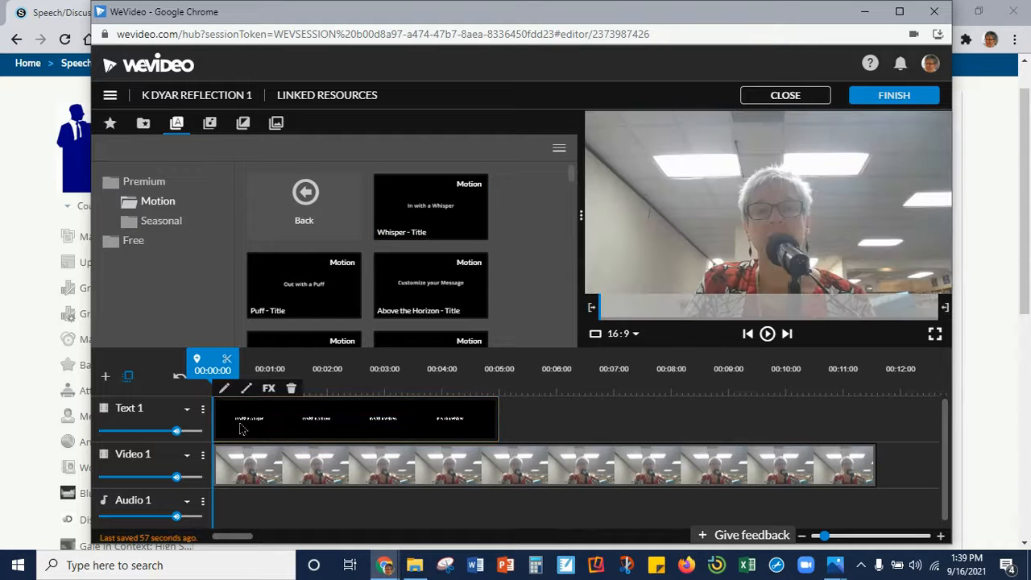
double_click(240, 428)
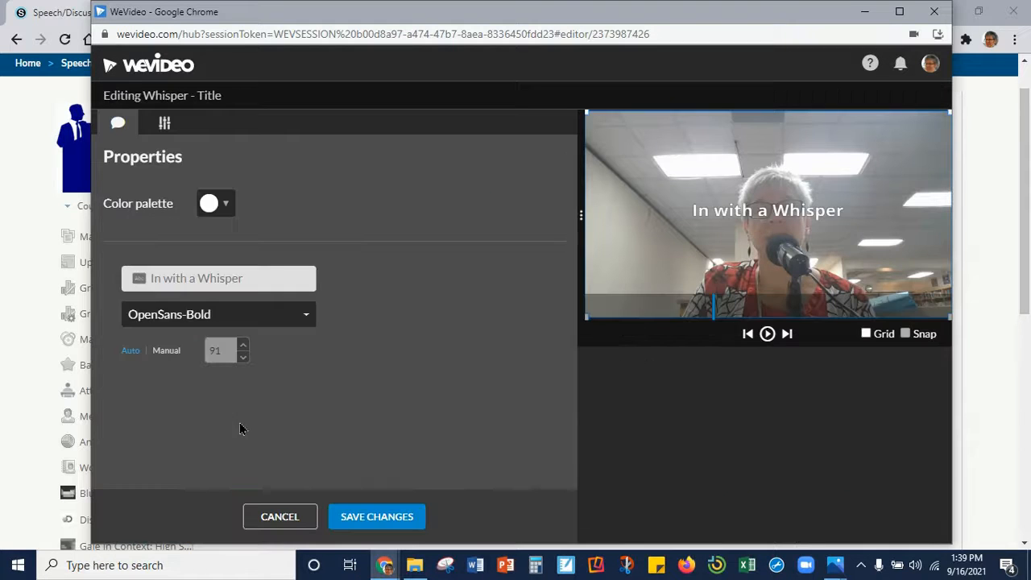
click(240, 279)
click(285, 507)
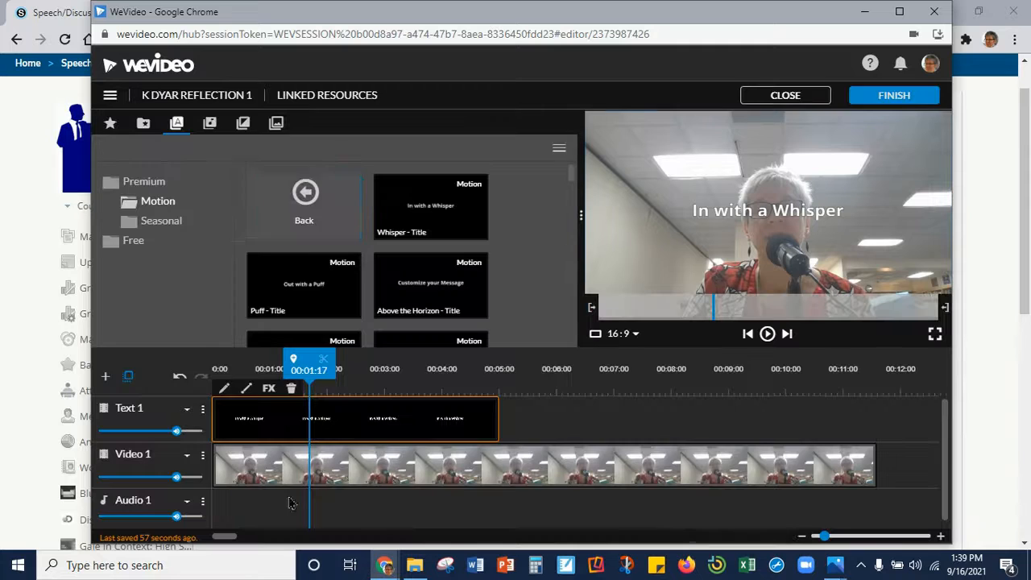
Browse the premium Inspiring music, the standard transitions, the backgrounds, and the options for adding a track
click(211, 129)
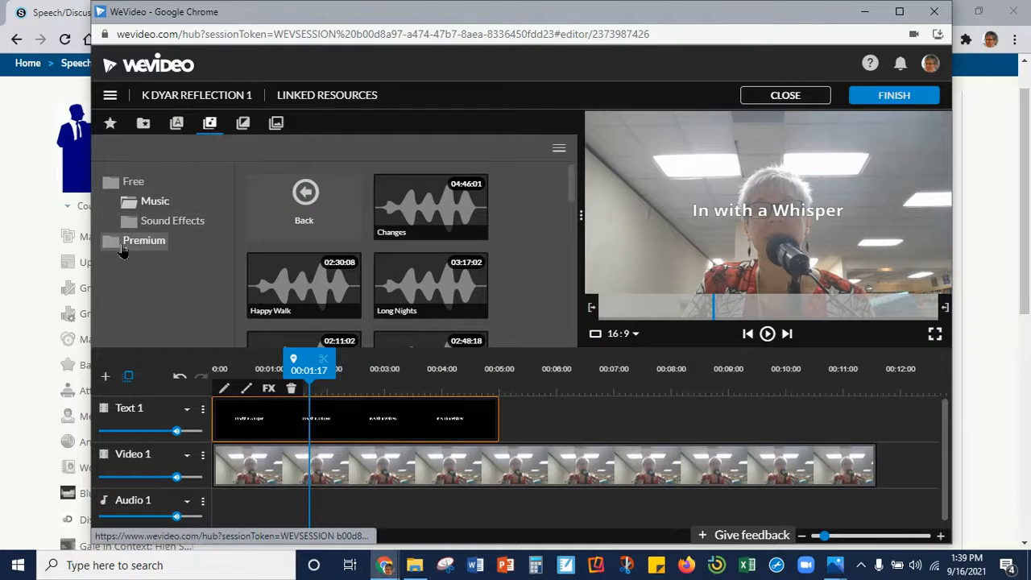
click(131, 241)
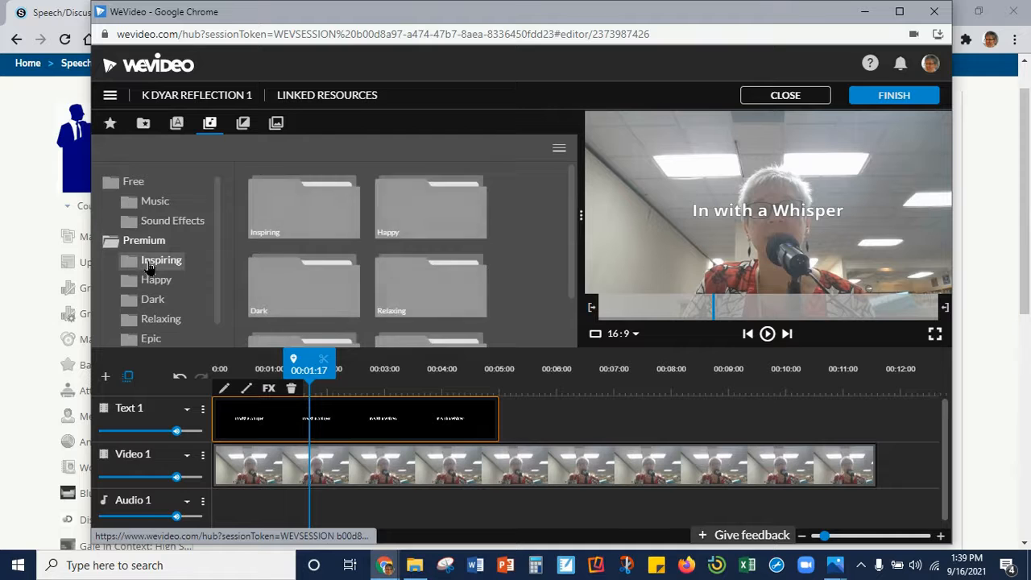
click(149, 260)
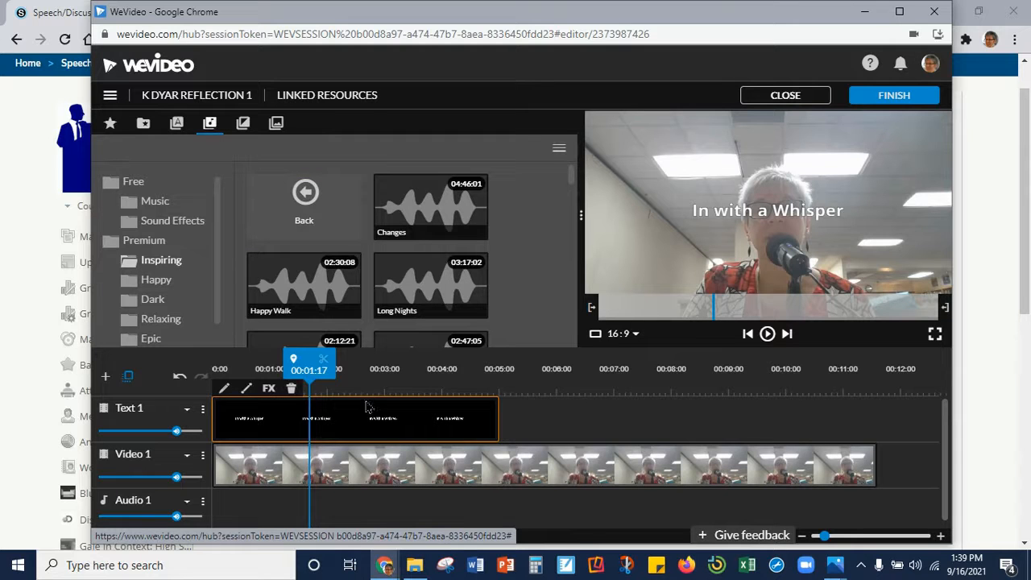
click(243, 127)
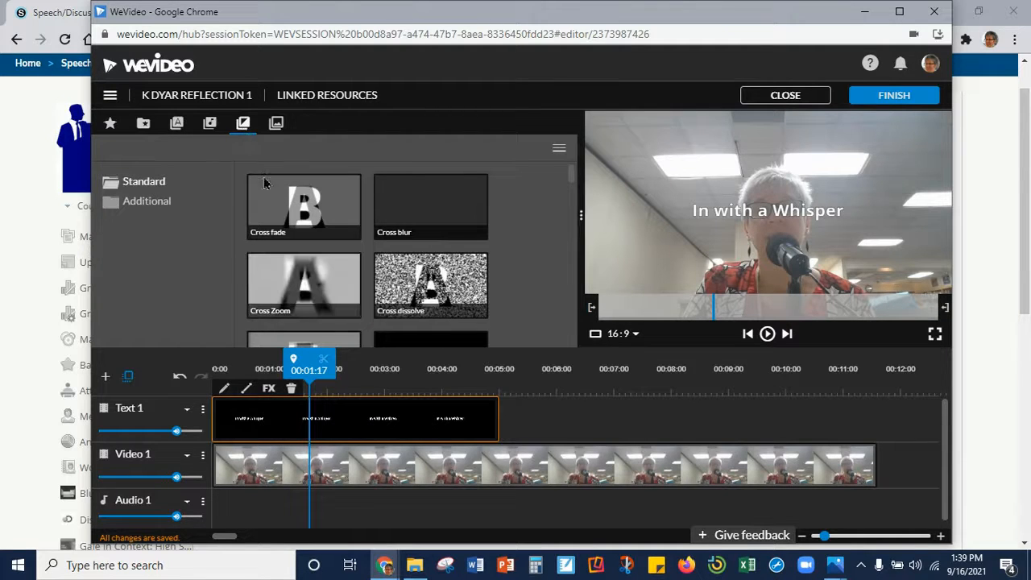
click(276, 124)
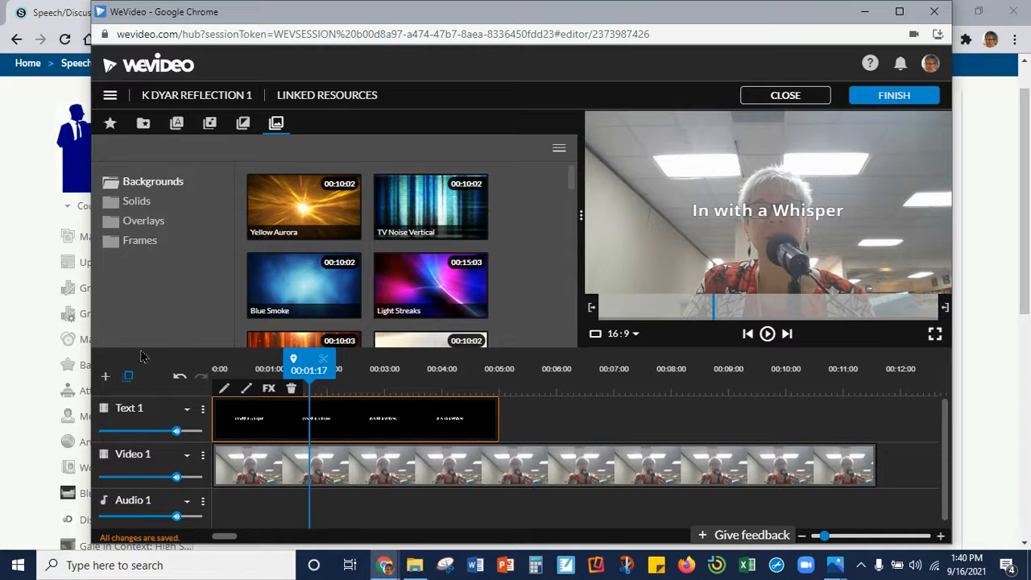
click(105, 383)
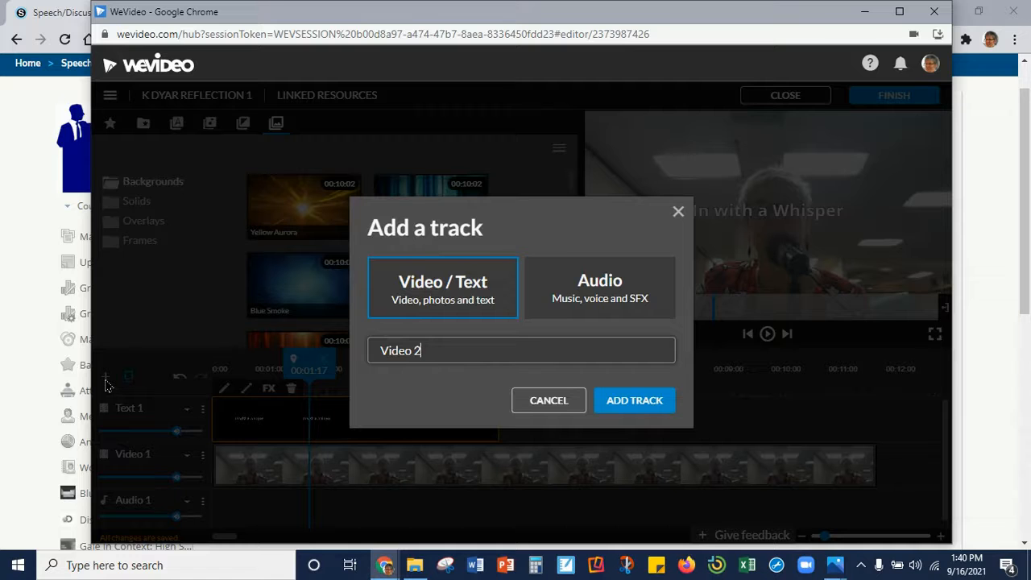
click(548, 401)
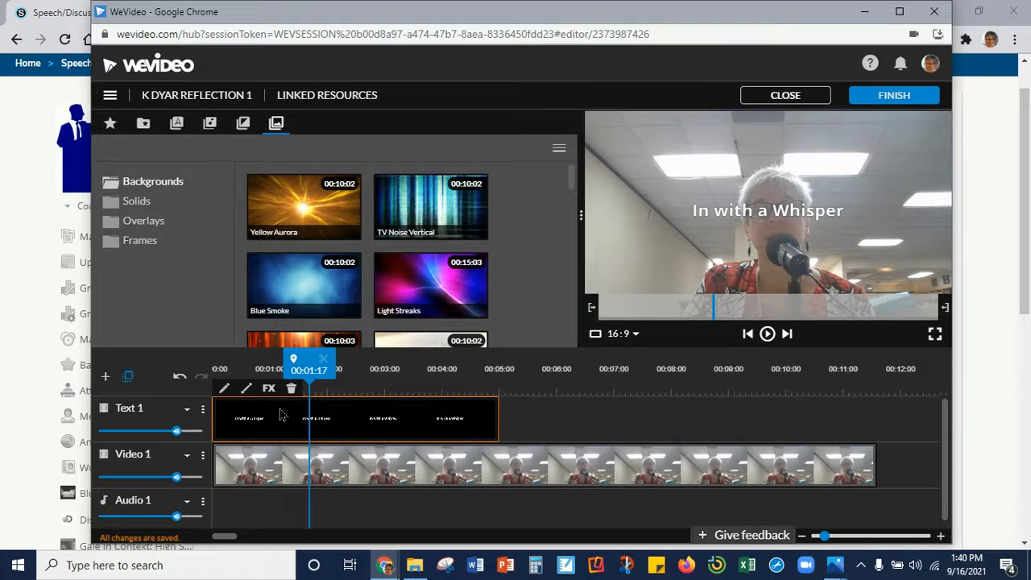
Review the Whisper title's properties without changing them and delete the title from the Text 1 track
click(225, 390)
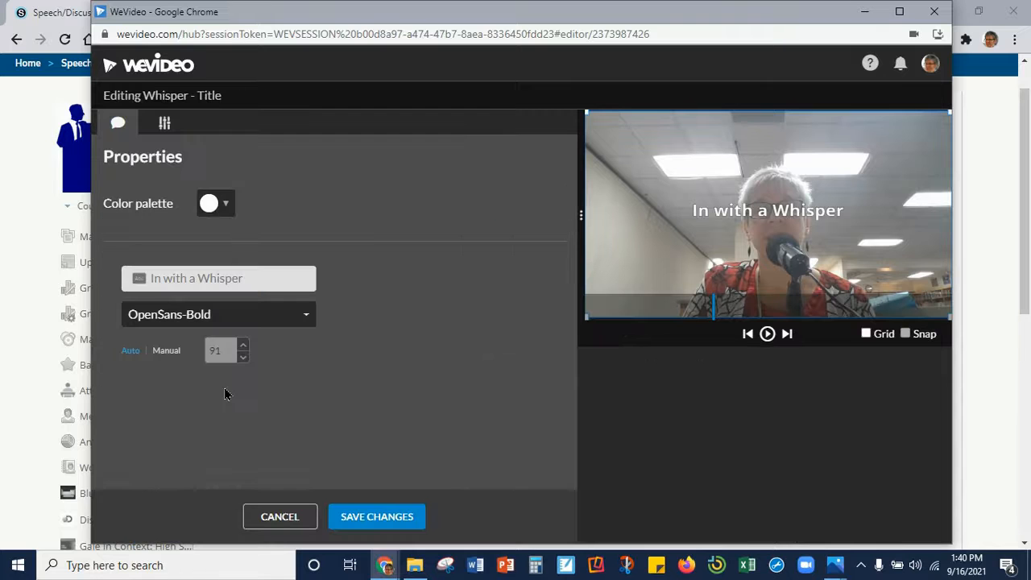
click(279, 516)
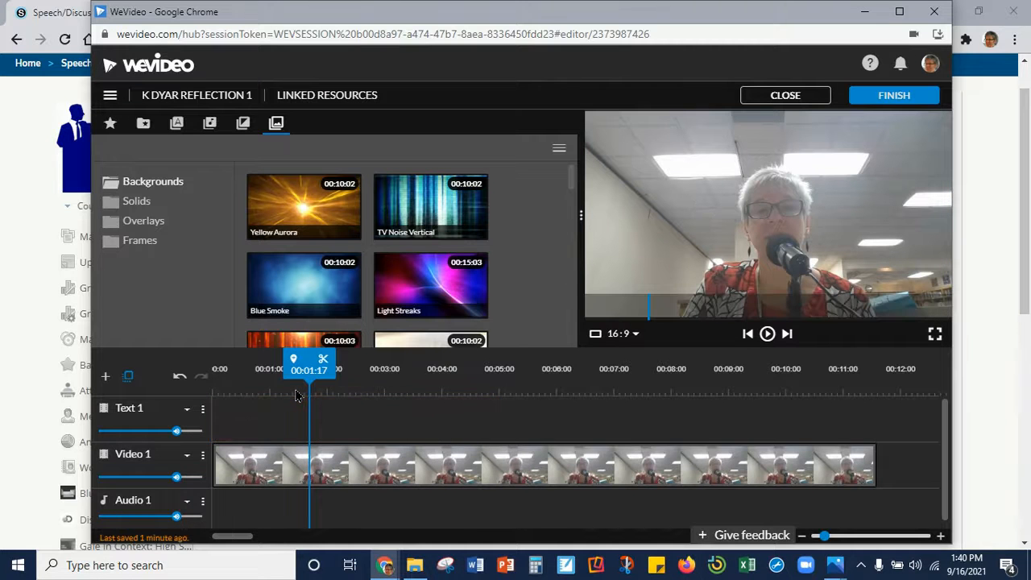
Split the Video 1 clip at 00:01:13 and again about one second further along, and select the long remaining segment
drag(293, 372, 241, 377)
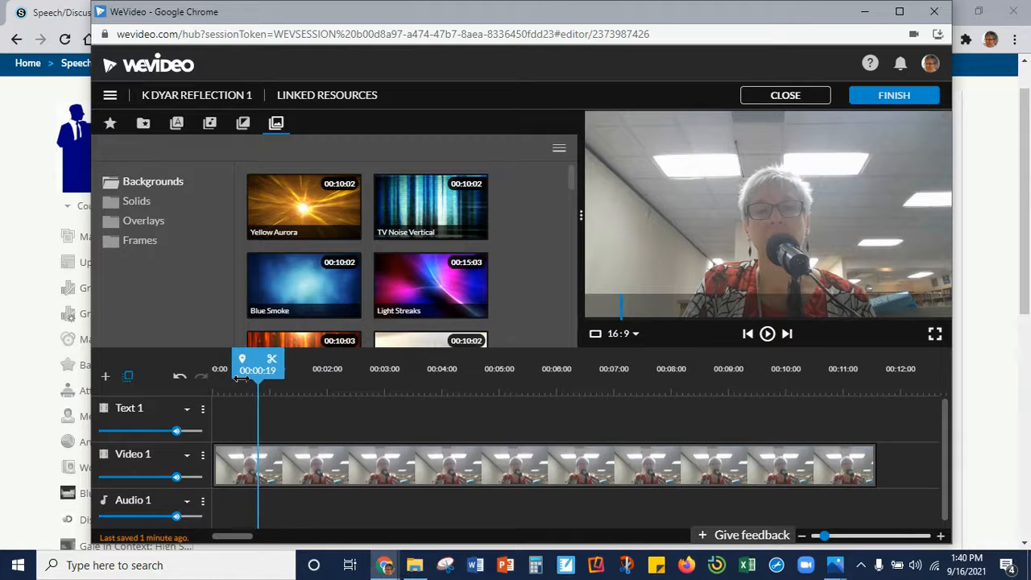
click(238, 470)
drag(240, 377, 301, 377)
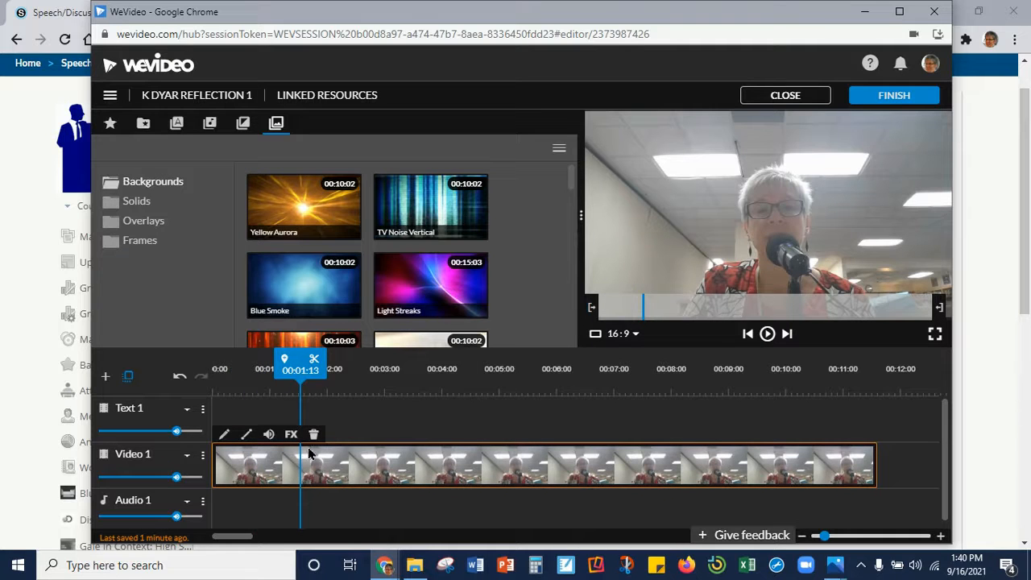
click(314, 360)
drag(302, 375, 396, 371)
click(372, 359)
click(403, 464)
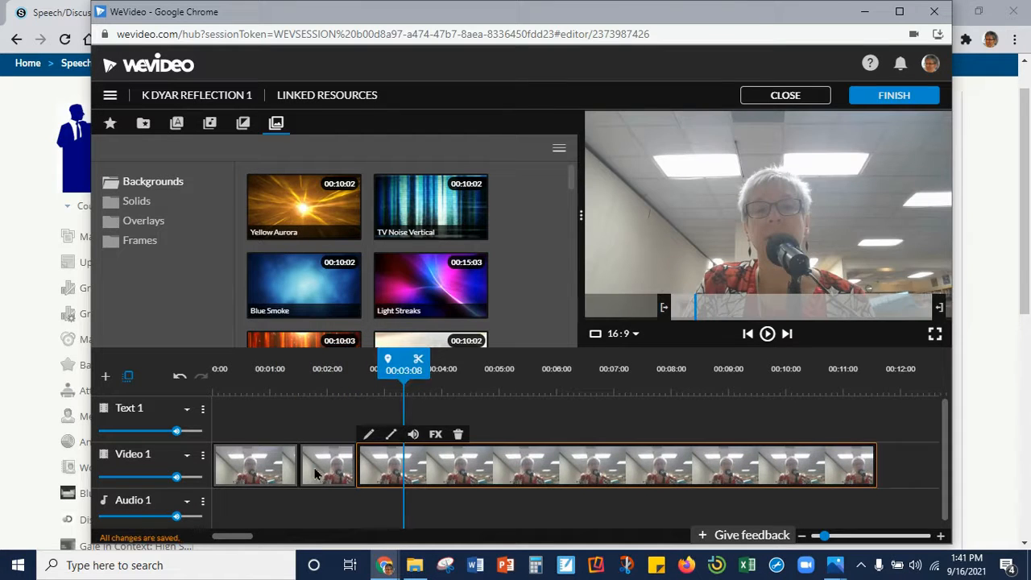
Delete the short middle segment from Video 1 and move the long segment against the first one to close the gap
click(319, 474)
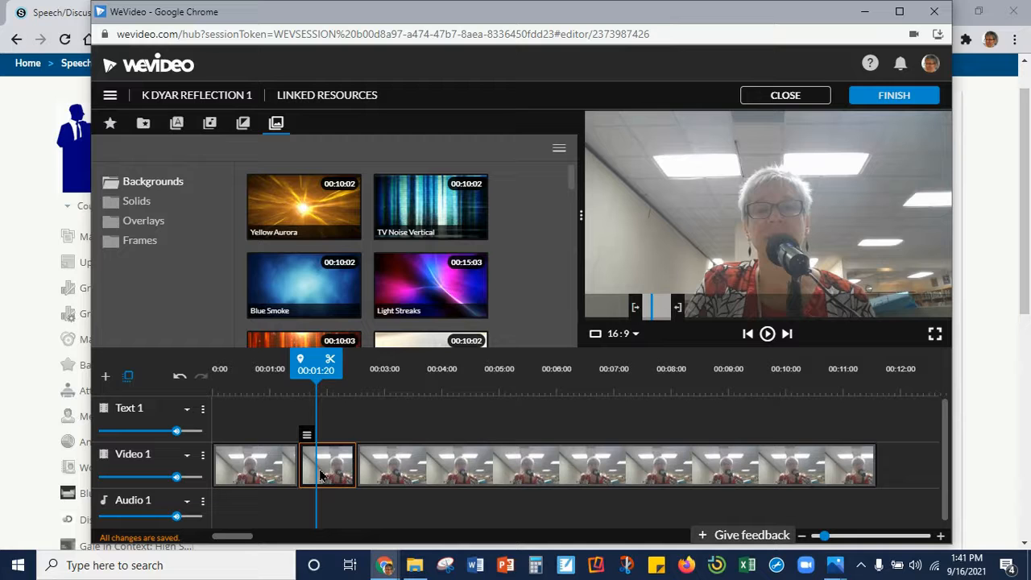
mouse_move(312, 436)
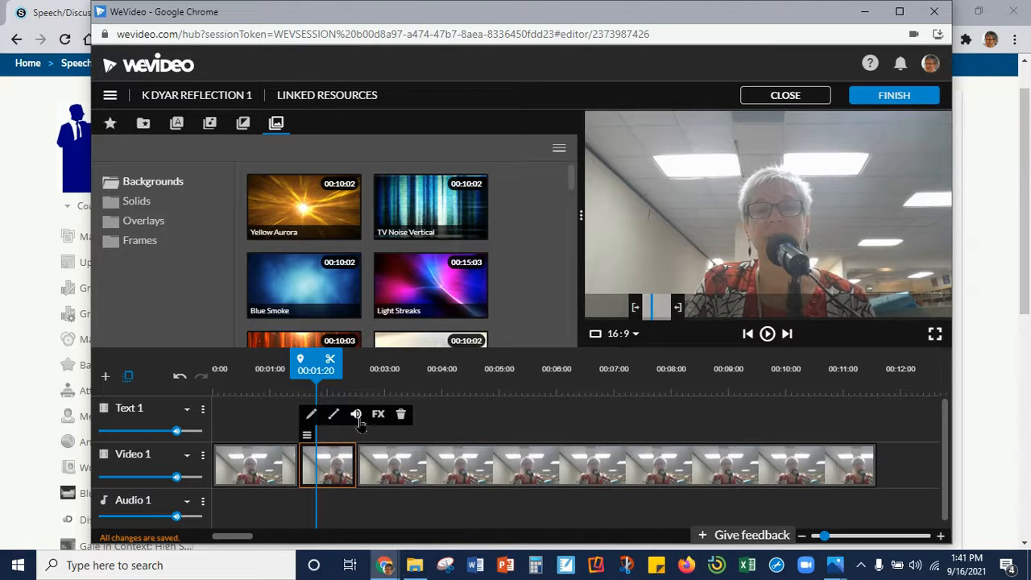
click(402, 418)
drag(417, 457, 368, 460)
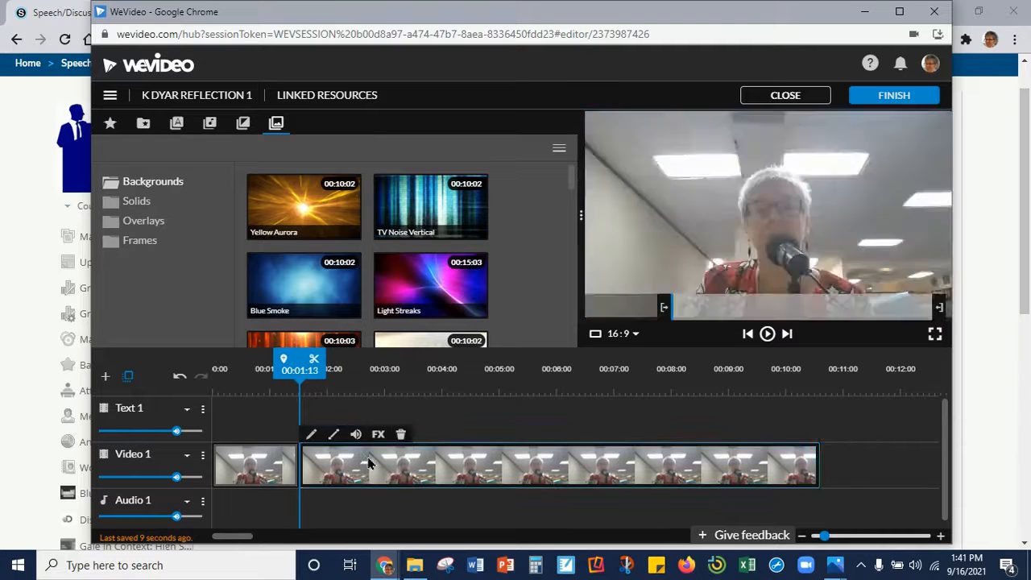
Move the playhead to 00:00:17 and undo the long segment's move and the middle segment's deletion
drag(313, 378, 253, 380)
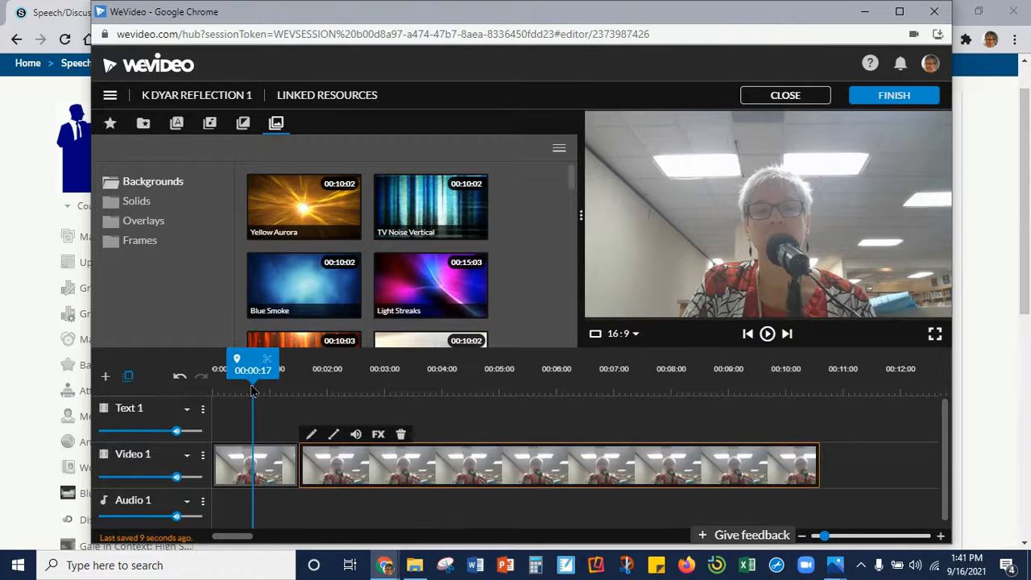
click(180, 378)
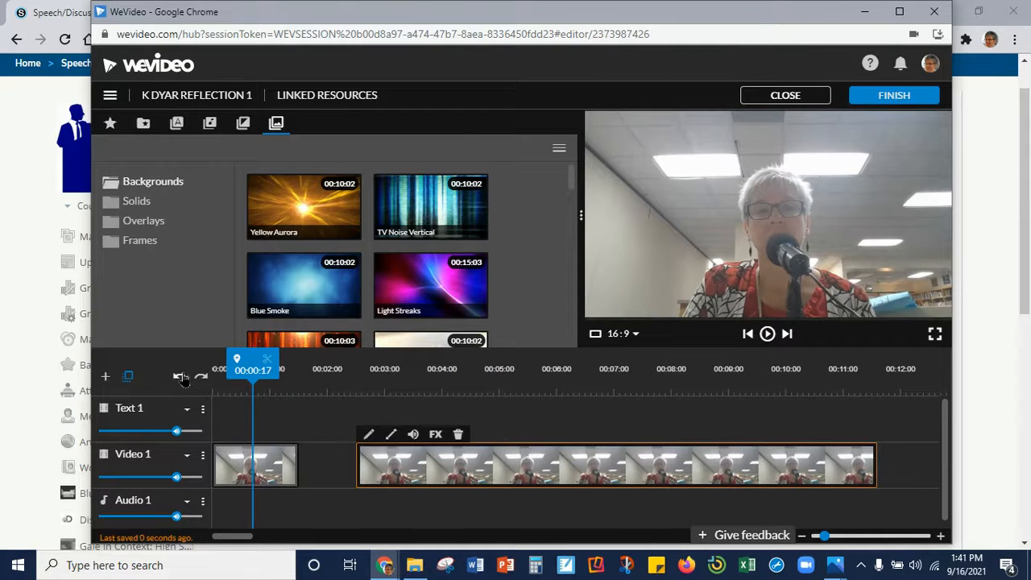
click(180, 379)
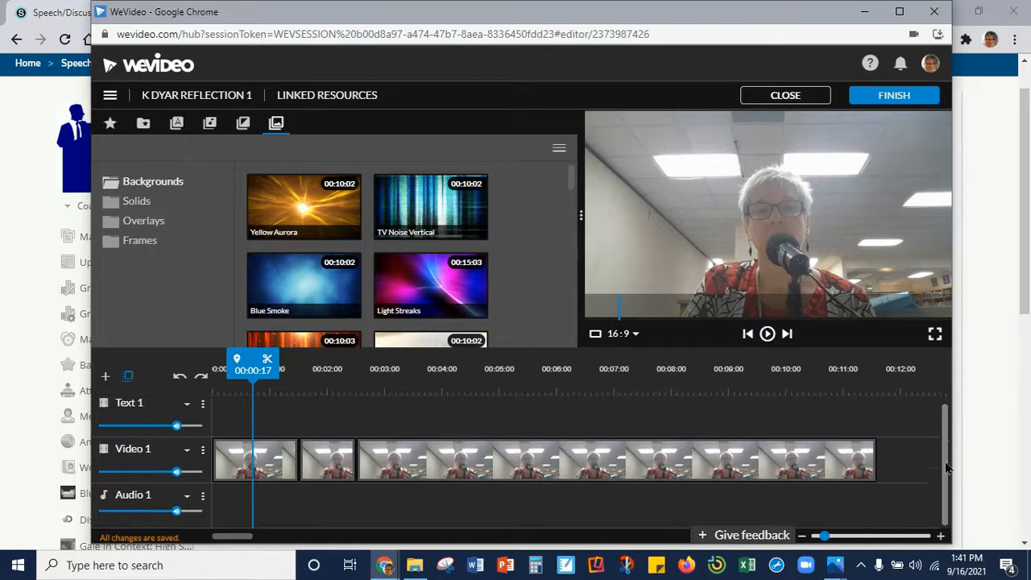
Magnify the timeline to check finer playhead positioning around 00:00:16 and return it to the wider time scale
drag(947, 415, 943, 468)
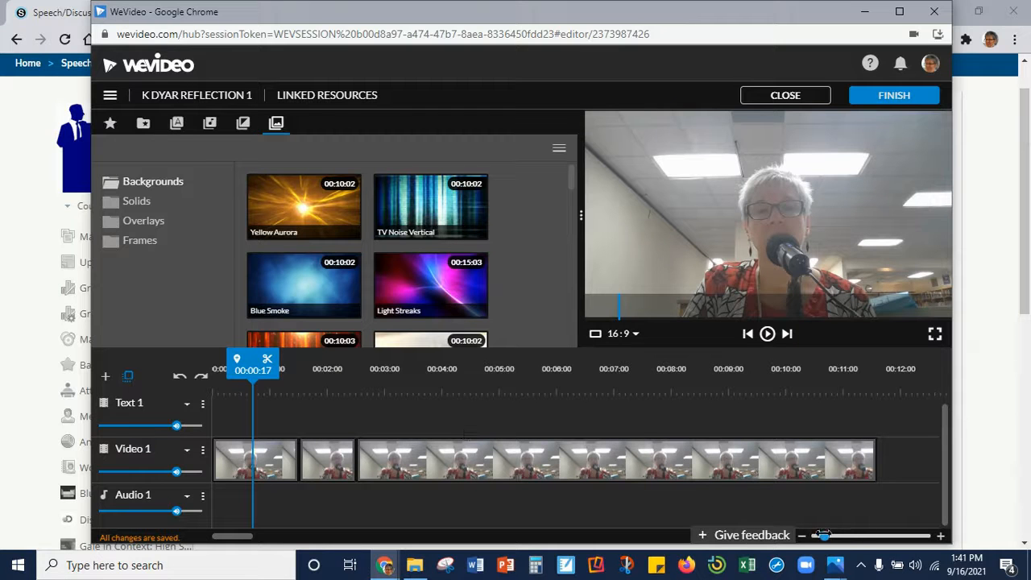
drag(820, 535, 913, 537)
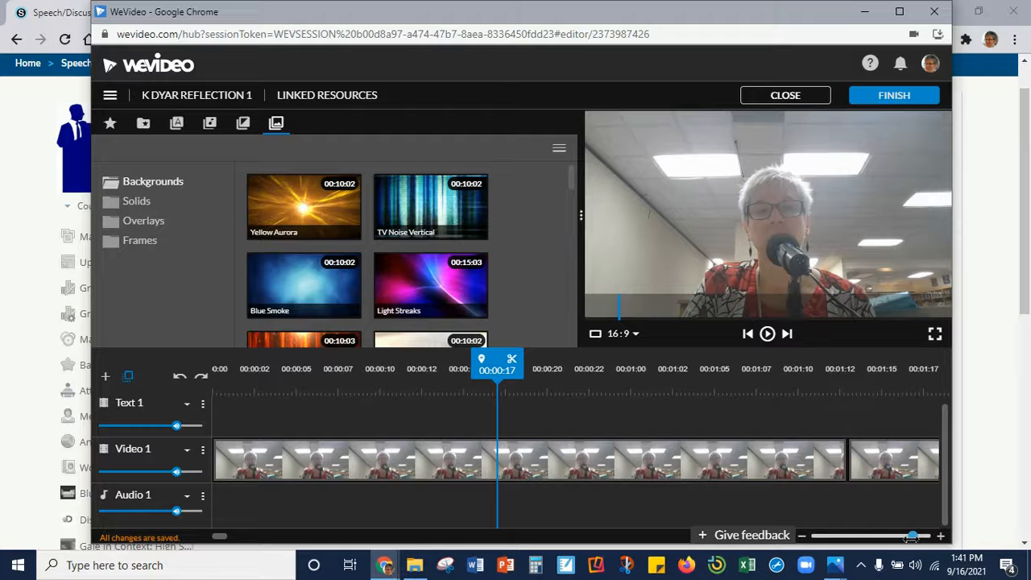
mouse_move(485, 377)
mouse_down()
mouse_move(508, 378)
mouse_move(477, 380)
mouse_up()
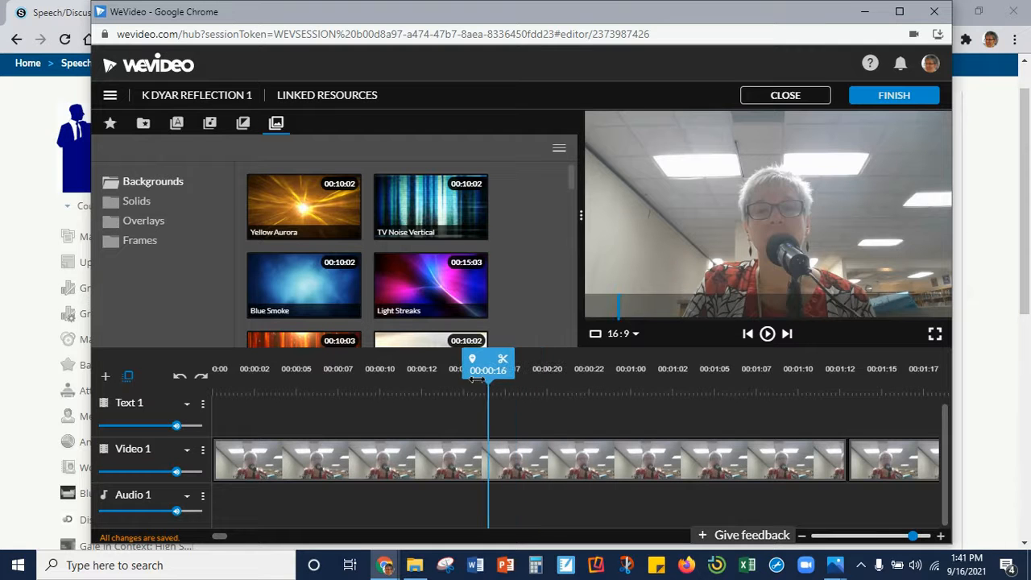
drag(913, 536, 822, 536)
Move the short middle segment to the end of Video 1, leaving no gaps between the three segments
drag(490, 451, 503, 408)
drag(307, 456, 786, 479)
drag(596, 417, 572, 454)
drag(782, 455, 806, 457)
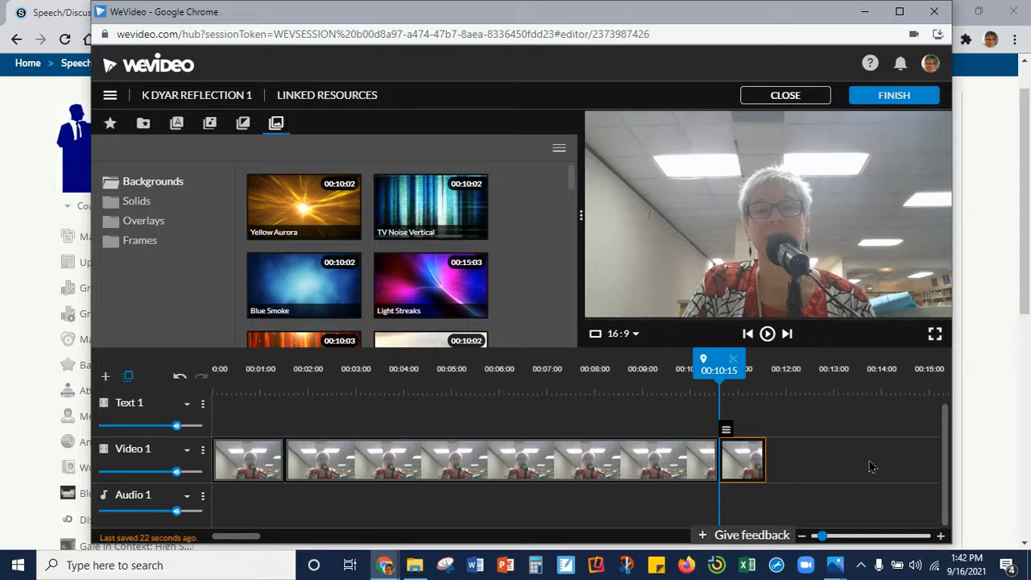
Finish the project and export it as an HD 1280x720 video to both WeVideo and Google Drive
click(896, 97)
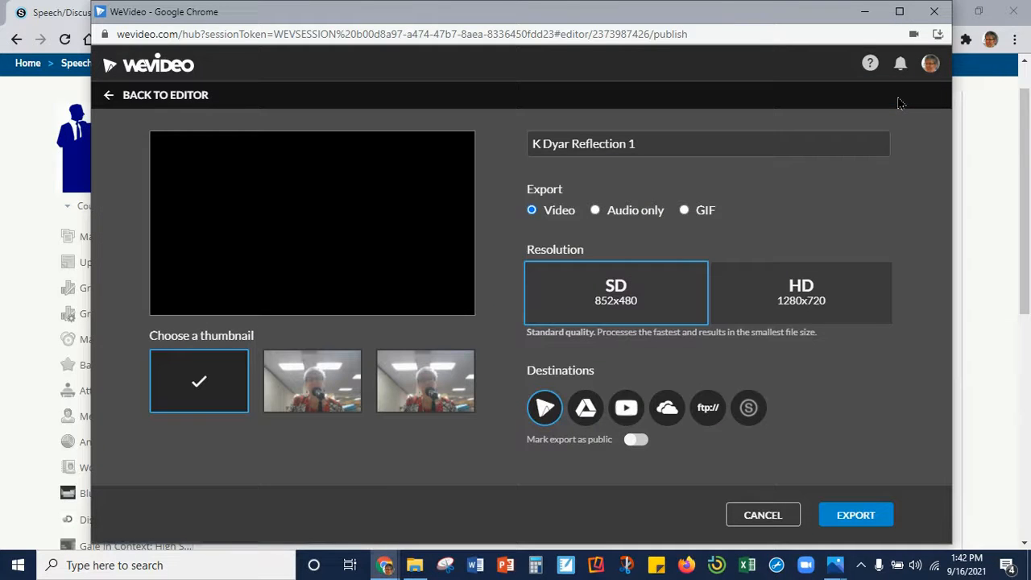
click(822, 301)
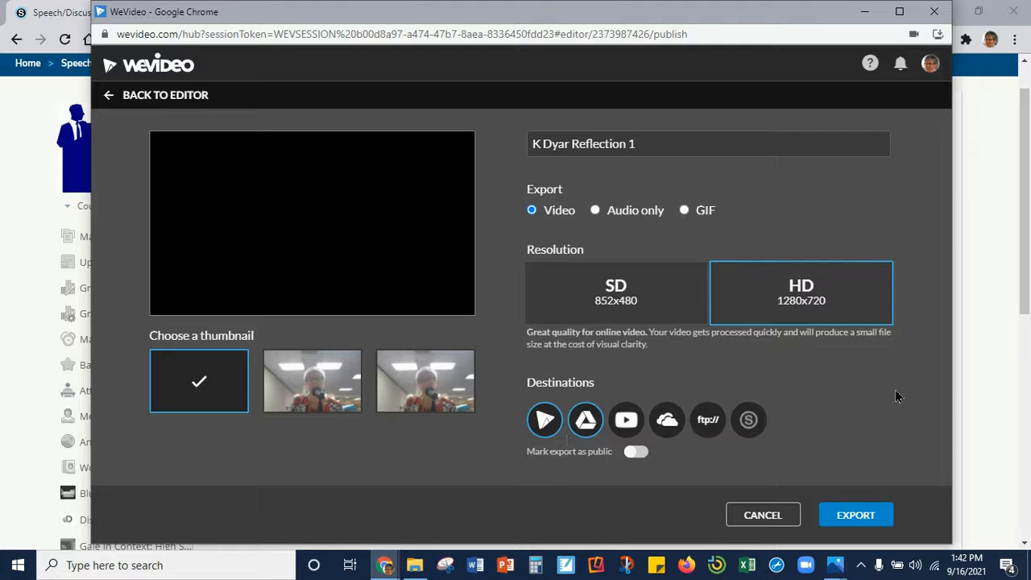
click(859, 516)
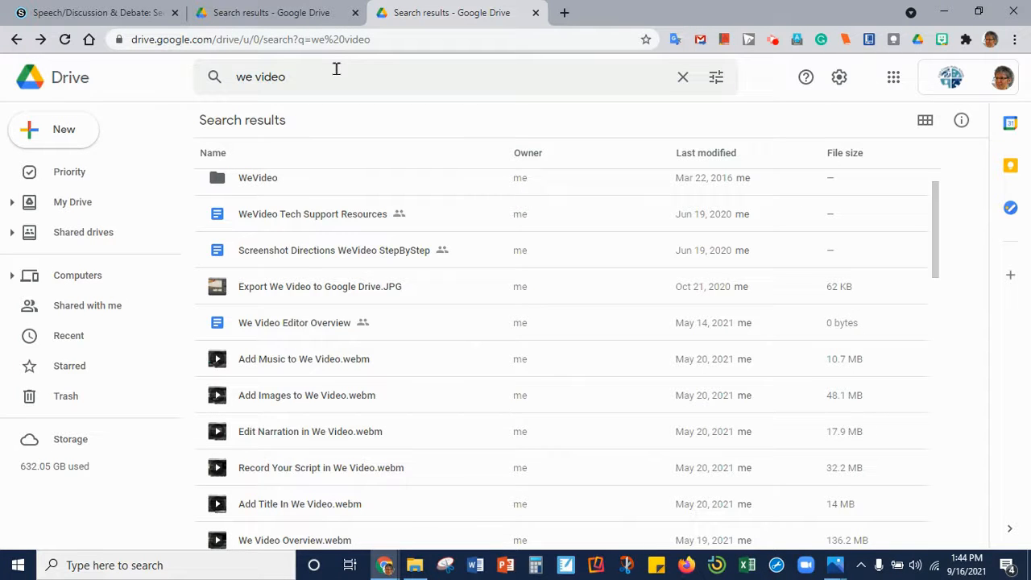
Open the WeVideo folder in Google Drive and view the link-sharing settings of Accessing Databases for English 11.mp4
double_click(256, 179)
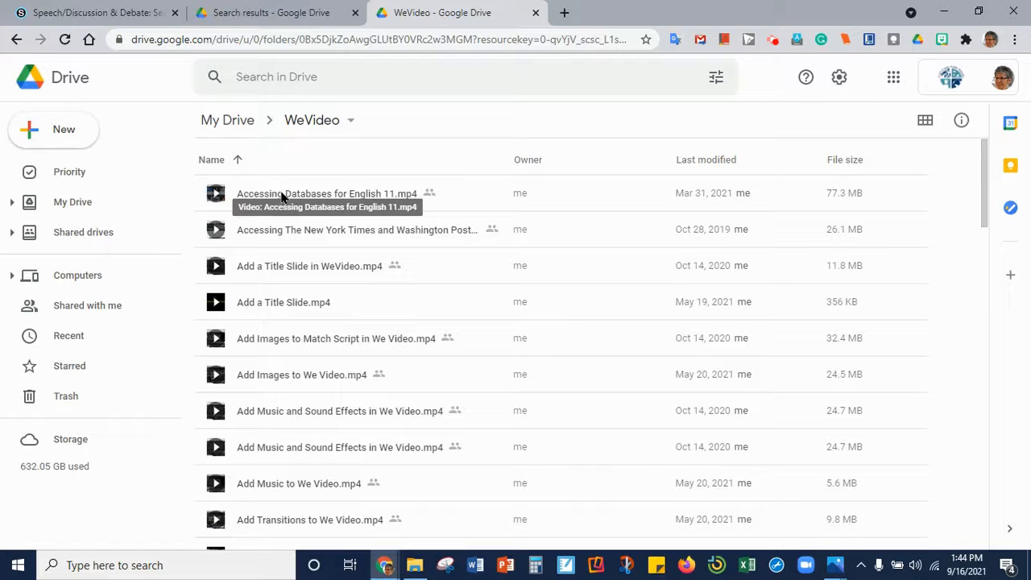
right_click(282, 196)
click(329, 194)
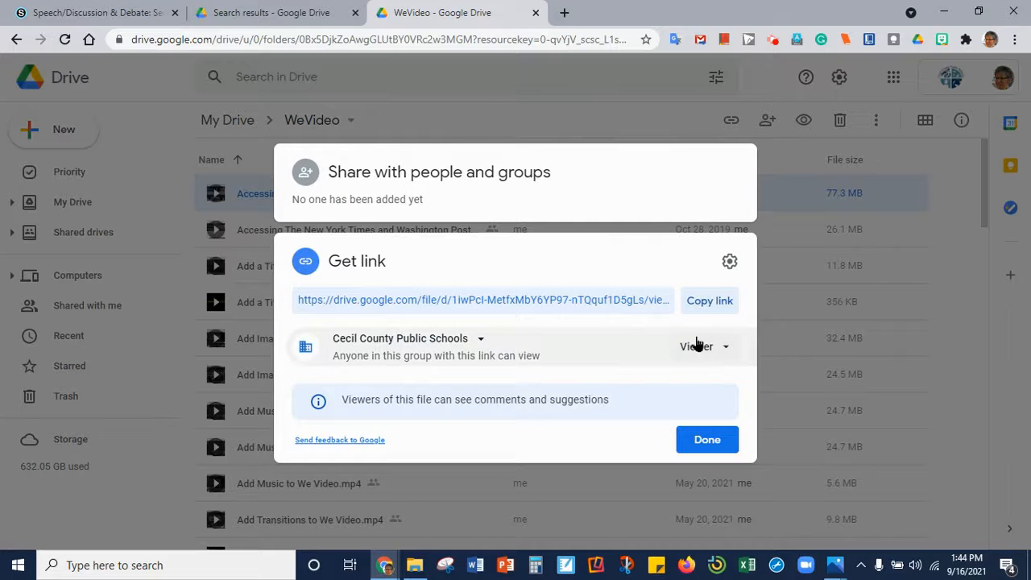
click(707, 442)
Start sharing Accessing Databases for English 11.mp4 with a suggested contact as Editor, and cancel the invitation without sending it
right_click(358, 190)
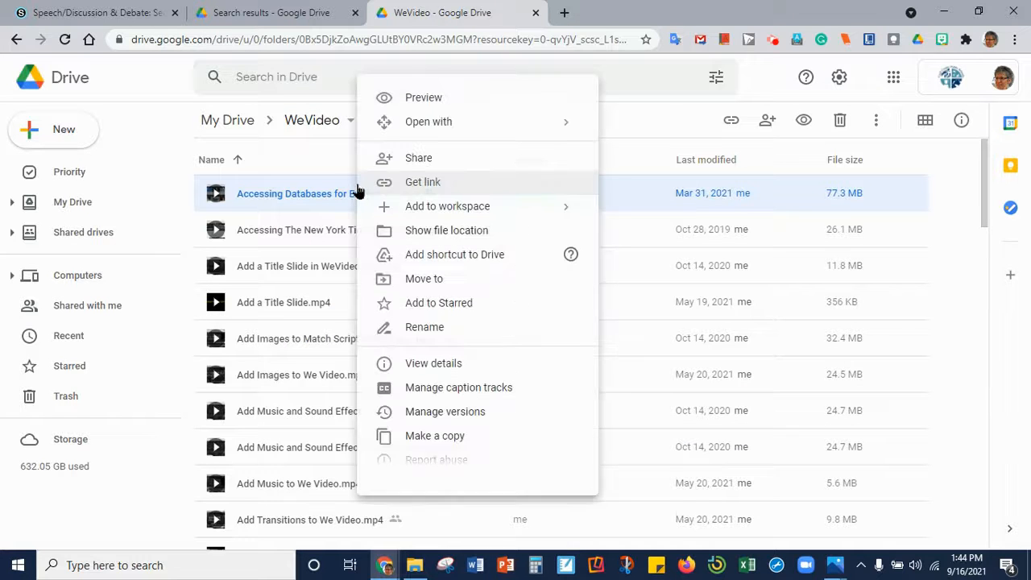
click(414, 163)
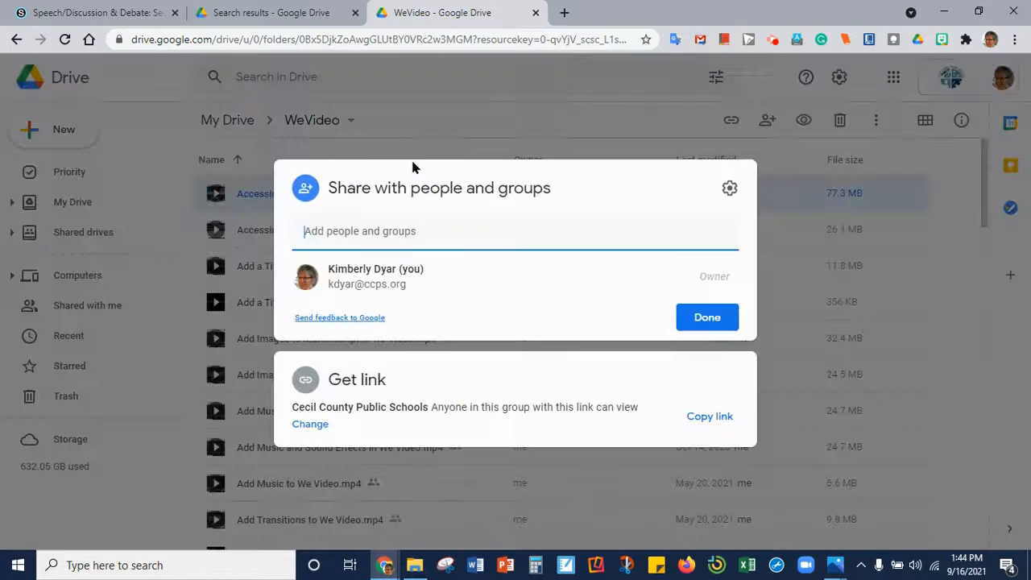
text(sam)
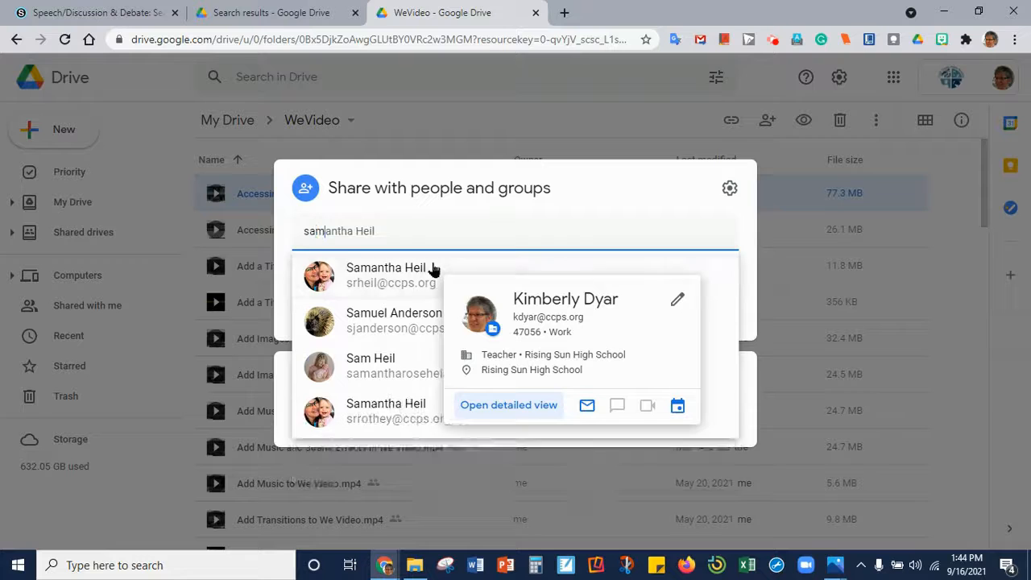
click(416, 310)
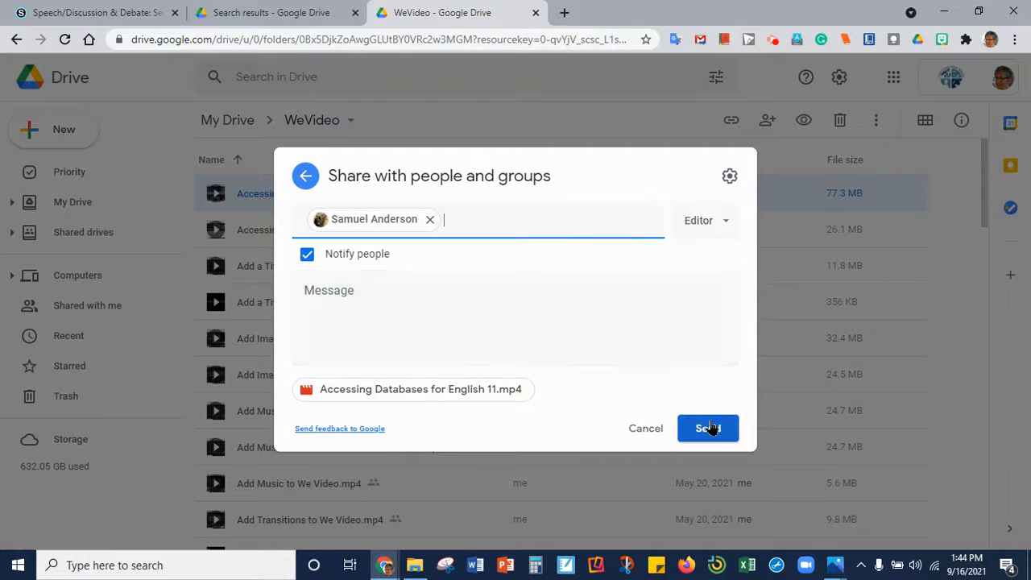
click(635, 429)
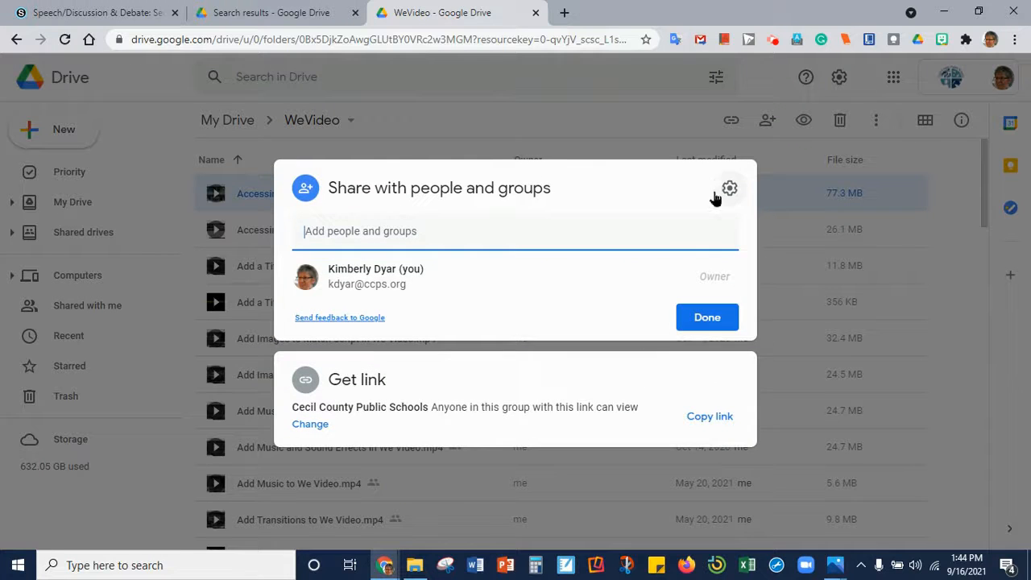